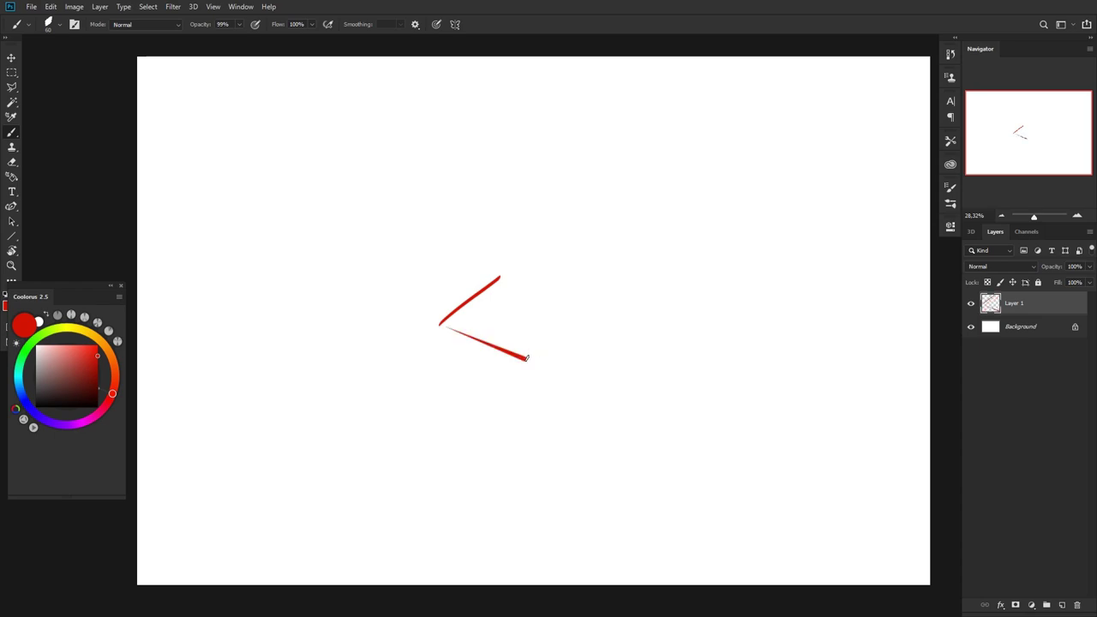
- Complete the red floor square and sketch a standing figure on it, arrows out of its four sides, and two tall arched panels
mouse_move(505, 317)
mouse_down()
mouse_move(503, 275)
mouse_move(520, 221)
mouse_move(526, 314)
mouse_up()
drag(504, 202, 520, 195)
drag(487, 335, 420, 388)
drag(557, 328, 607, 355)
drag(549, 275, 596, 240)
mouse_move(447, 293)
mouse_down()
mouse_move(410, 276)
mouse_move(411, 296)
mouse_move(429, 279)
mouse_move(383, 182)
mouse_move(417, 206)
mouse_move(413, 269)
mouse_up()
mouse_move(579, 223)
mouse_down()
mouse_move(584, 128)
mouse_move(617, 197)
mouse_move(616, 233)
mouse_up()
drag(586, 228, 613, 233)
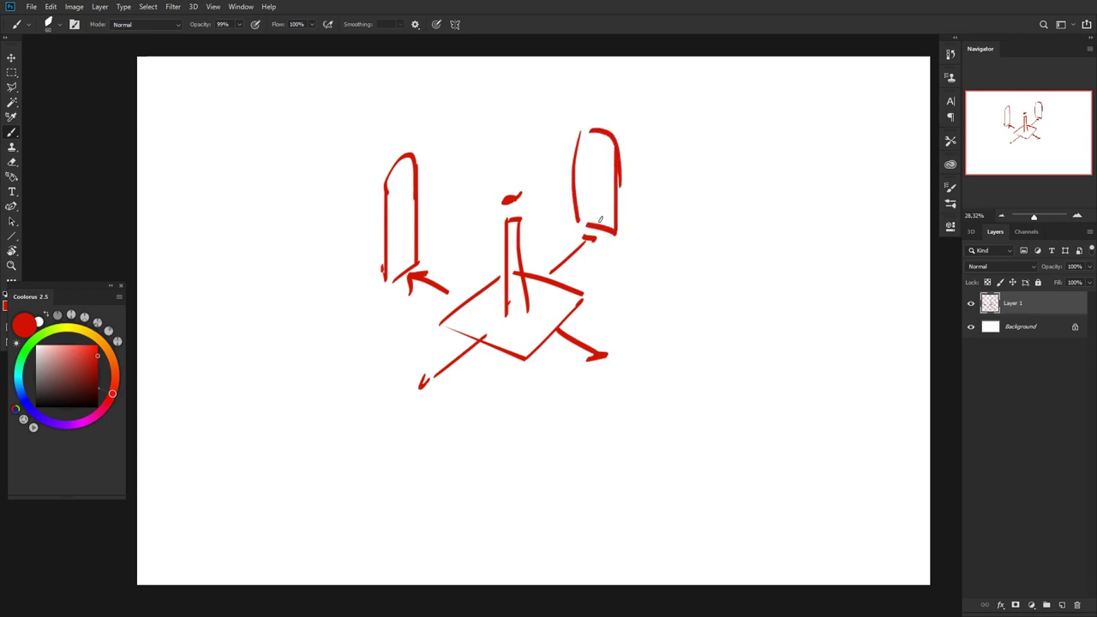
- Extend a path from the figure past the far panel, with four fanning arrows leading to a curved row of arches
mouse_move(528, 304)
mouse_down()
mouse_move(604, 215)
mouse_move(706, 193)
mouse_up()
drag(631, 204, 681, 166)
drag(667, 165, 673, 177)
drag(607, 212, 643, 160)
drag(633, 161, 642, 169)
drag(597, 208, 605, 169)
mouse_move(676, 156)
mouse_down()
mouse_move(708, 163)
mouse_move(733, 130)
mouse_move(745, 199)
mouse_up()
mouse_move(646, 146)
mouse_down()
mouse_move(657, 142)
mouse_move(621, 88)
mouse_move(634, 141)
mouse_move(730, 182)
mouse_move(829, 151)
mouse_up()
click(755, 181)
- Redraw the figure's lower body with heavier red strokes and move the whole sketch slightly down the canvas
mouse_move(508, 310)
mouse_down()
mouse_move(525, 309)
mouse_move(517, 266)
mouse_up()
drag(511, 264, 528, 309)
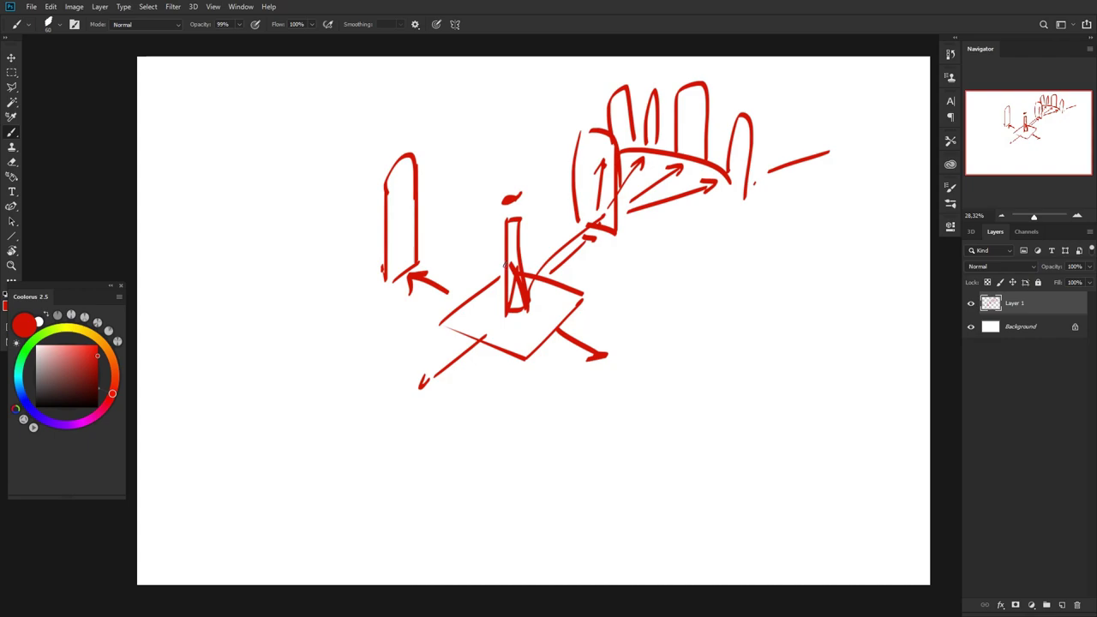
key(v)
drag(534, 310, 536, 346)
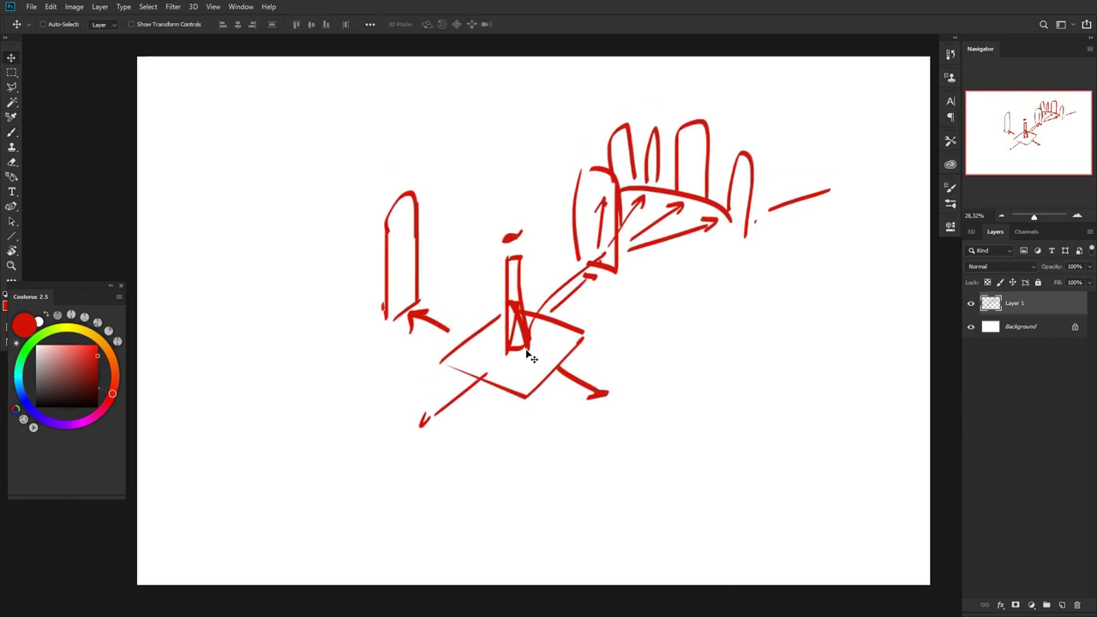
- Try a circle around the figure and a winding path from it toward the arches, undoing each stroke
key(b)
mouse_move(486, 231)
mouse_down()
mouse_move(453, 294)
mouse_move(482, 225)
mouse_up()
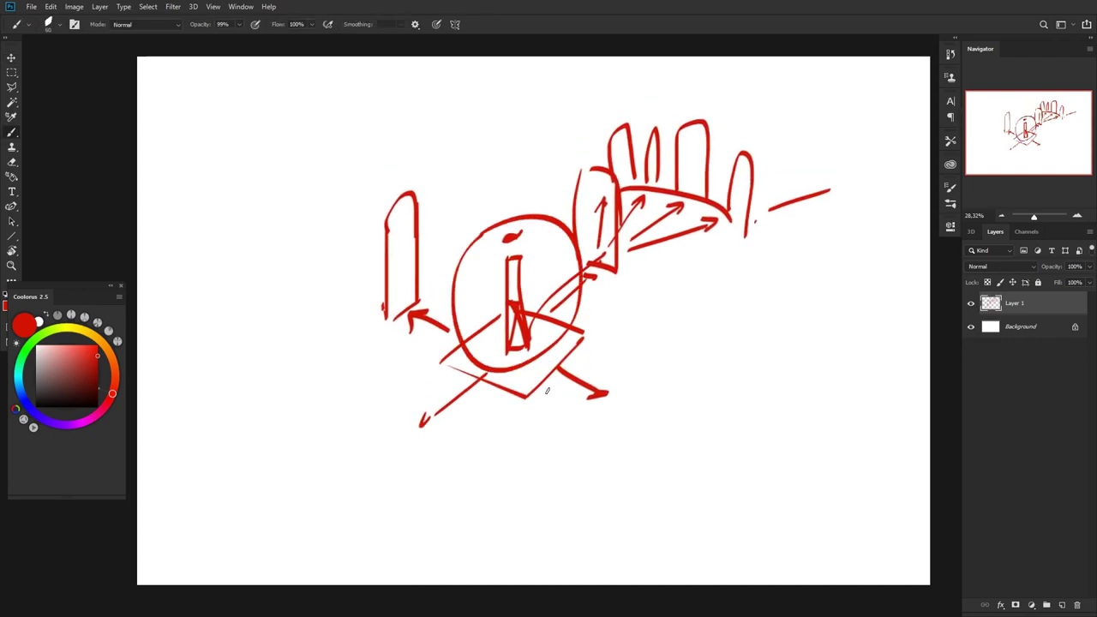
key(ctrl+z)
mouse_move(532, 350)
mouse_down()
mouse_move(636, 289)
mouse_move(620, 207)
mouse_up()
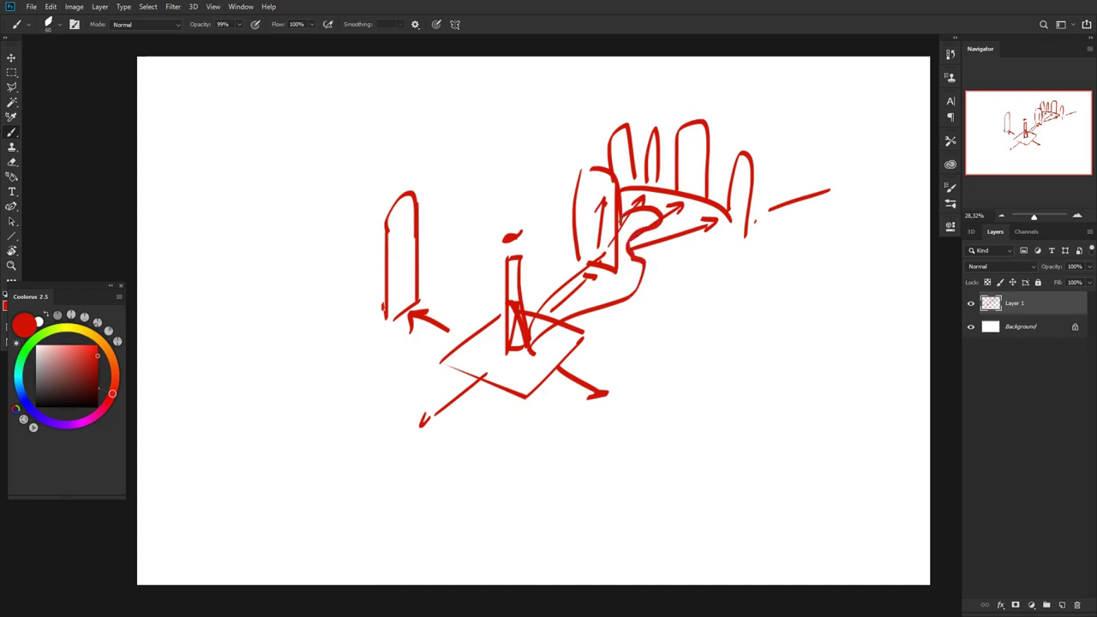
key(ctrl+z)
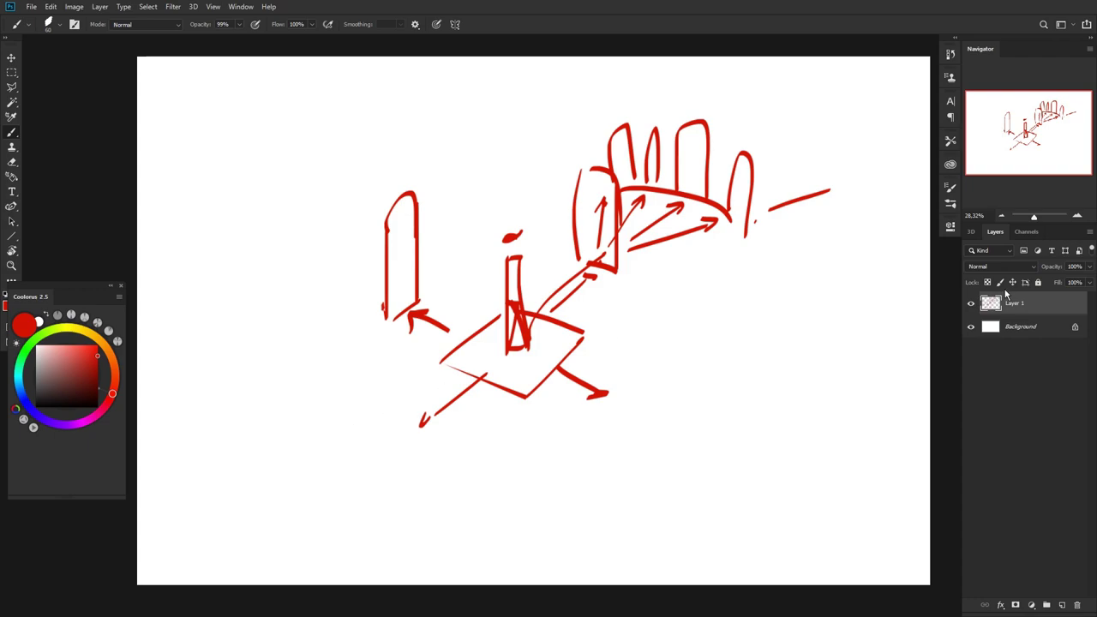
- Delete the layer holding the red sketch and bring the Idea generator.pdf window in Adobe Acrobat Reader over the canvas
key(Delete)
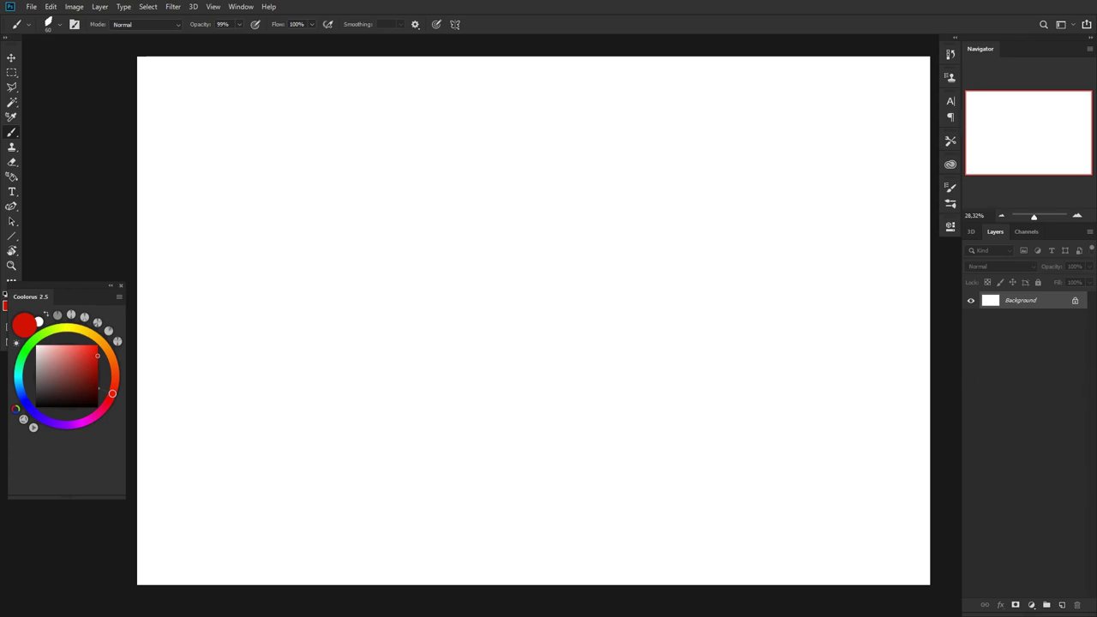
drag(1096, 480, 442, 240)
drag(176, 231, 229, 308)
drag(421, 328, 367, 132)
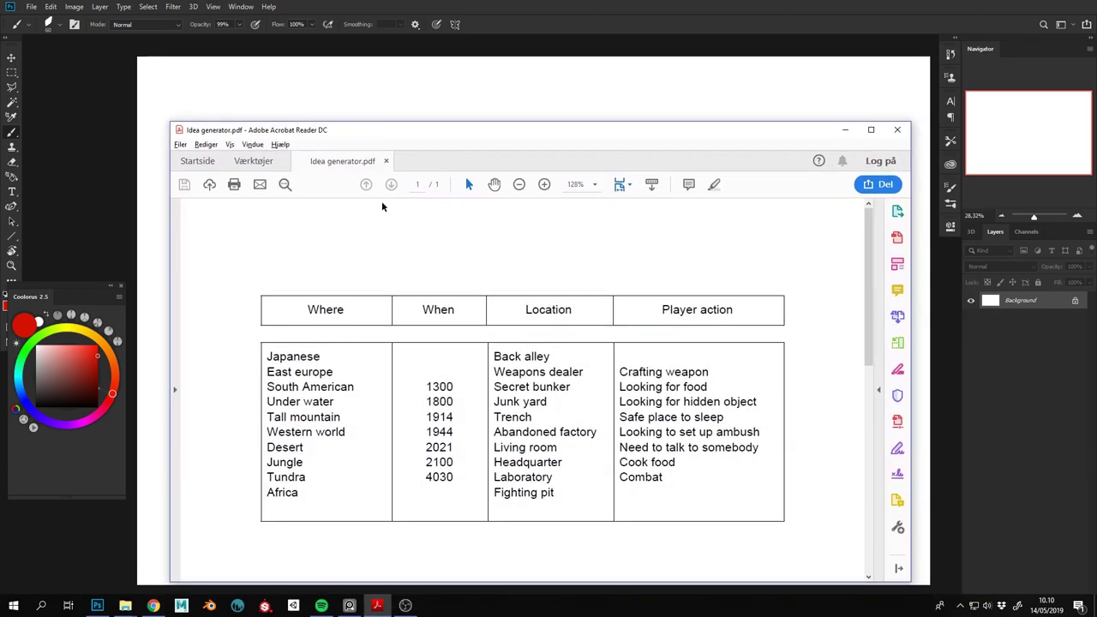
- Capture the complete idea table from the PDF as a screen snip and paste it into the Photoshop document
key(super+shift+s)
drag(254, 284, 797, 528)
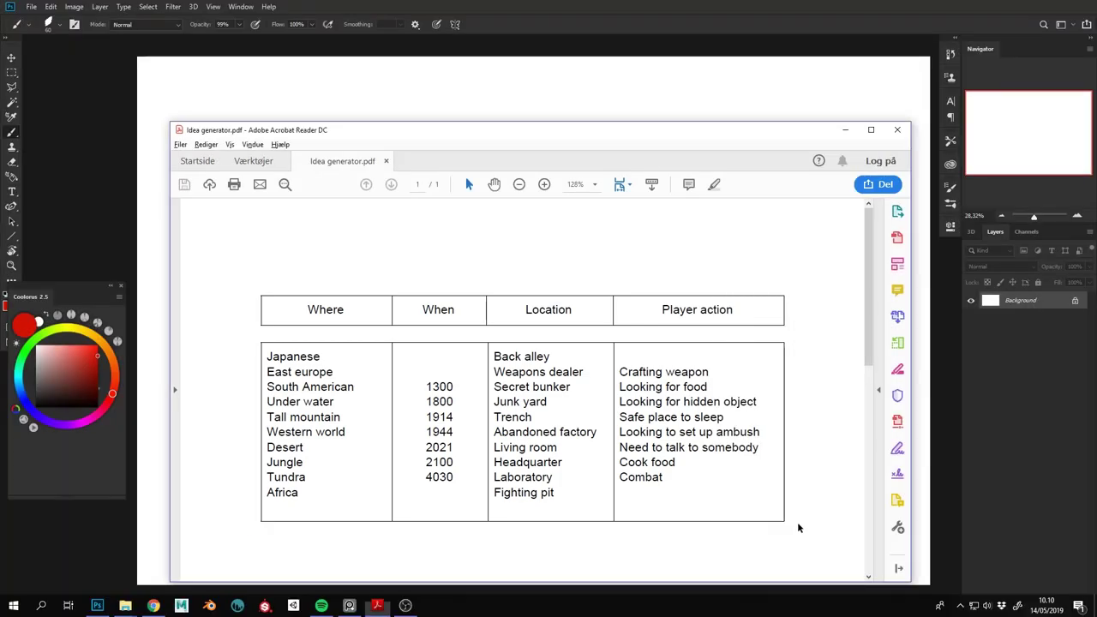
click(932, 419)
key(ctrl+v)
- Scale the pasted table to about 341% and place it in the lower half of the canvas
key(ctrl+t)
drag(610, 285, 918, 141)
drag(780, 216, 636, 392)
mouse_move(767, 322)
mouse_down()
mouse_move(836, 293)
mouse_move(730, 355)
mouse_up()
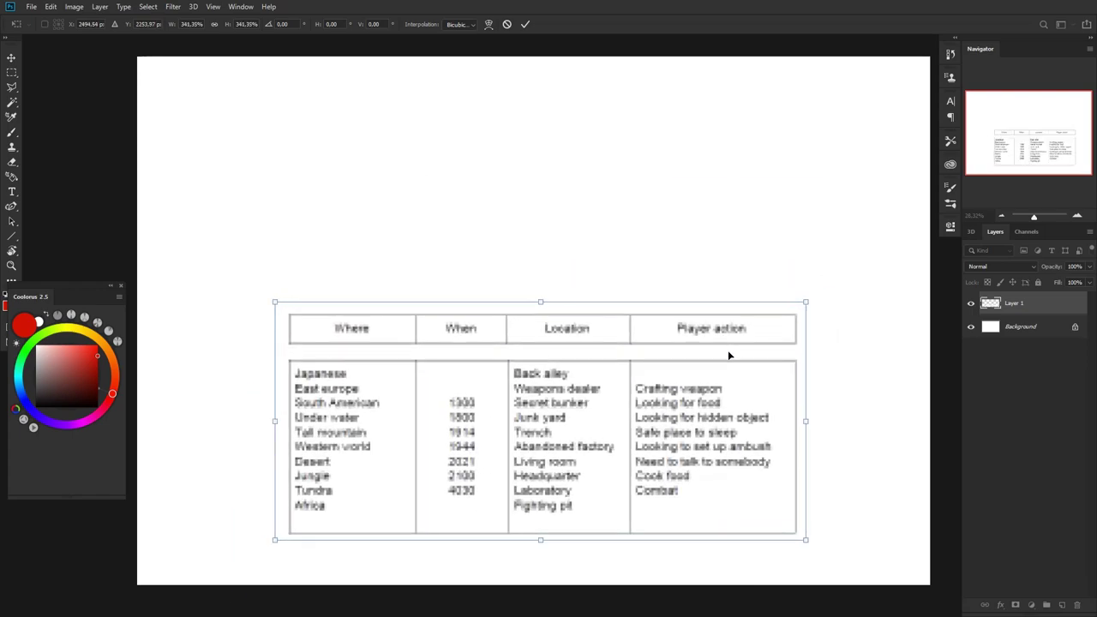
key(Return)
- Add a new empty layer above the table layer for brush sketches
key(b)
key(ctrl+alt+shift+n)
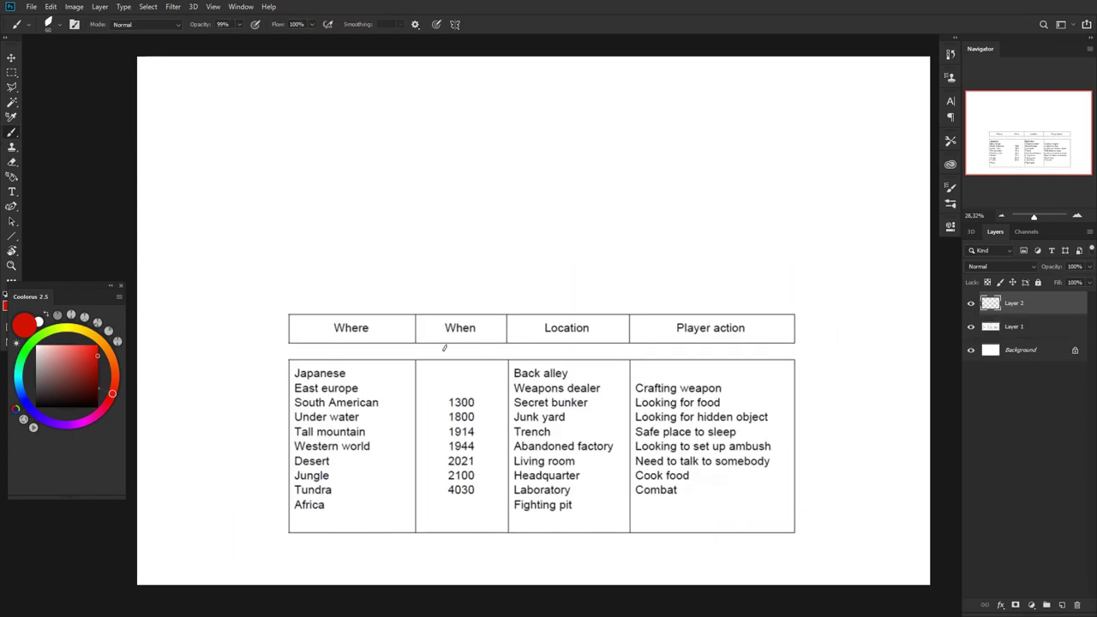
drag(340, 283, 369, 287)
drag(480, 323, 451, 290)
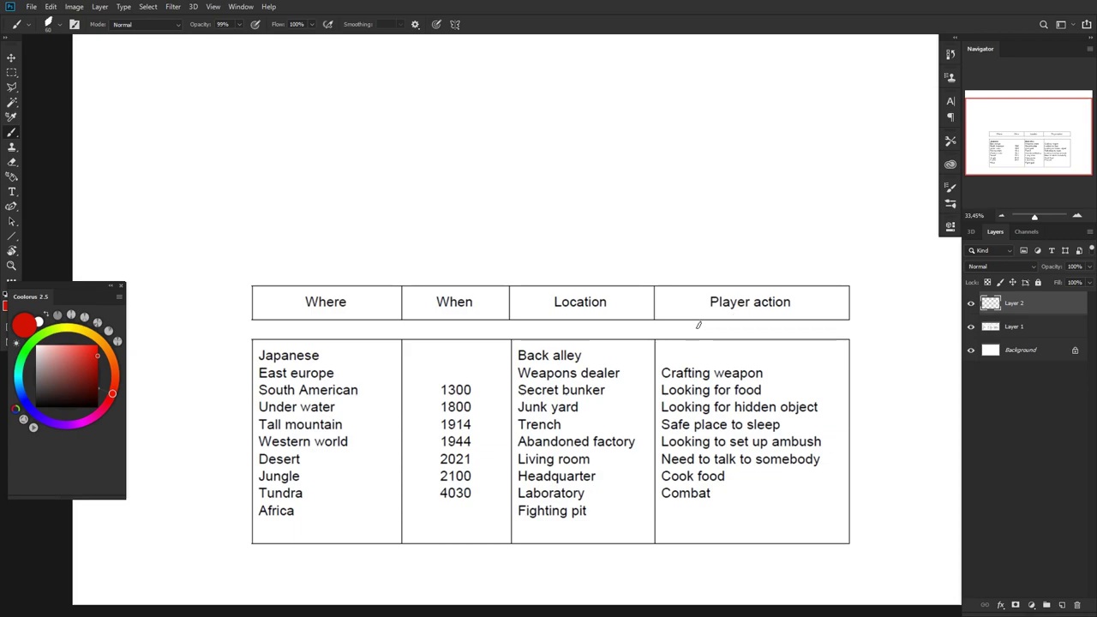
drag(575, 282, 554, 304)
- Sketch a red floor plane above the table with a standing figure, an arrow entering from one side, and a few surrounding objects
mouse_move(570, 62)
mouse_down()
mouse_move(413, 175)
mouse_move(564, 241)
mouse_move(580, 223)
mouse_move(572, 81)
mouse_up()
mouse_move(423, 111)
mouse_down()
mouse_move(497, 138)
mouse_move(484, 139)
mouse_move(539, 125)
mouse_up()
mouse_move(545, 165)
mouse_down()
mouse_move(537, 120)
mouse_move(545, 165)
mouse_up()
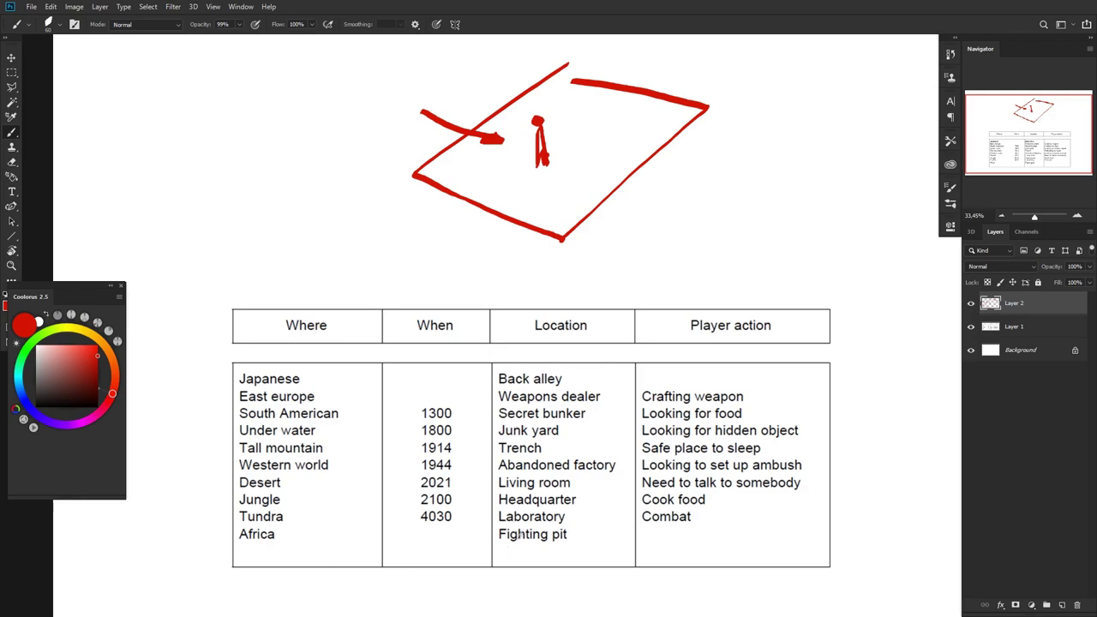
mouse_move(605, 147)
mouse_down()
mouse_move(629, 108)
mouse_move(643, 108)
mouse_move(624, 144)
mouse_move(596, 112)
mouse_move(601, 123)
mouse_up()
mouse_move(605, 106)
mouse_down()
mouse_move(625, 92)
mouse_move(626, 104)
mouse_up()
mouse_move(500, 75)
mouse_down()
mouse_move(525, 99)
mouse_move(540, 94)
mouse_up()
mouse_move(482, 51)
mouse_down()
mouse_move(496, 74)
mouse_move(480, 50)
mouse_up()
- Erase the whole floor plane sketch above the table, including its faint leftover marks
key(e)
mouse_move(526, 196)
mouse_down()
mouse_move(468, 115)
mouse_move(441, 154)
mouse_move(583, 220)
mouse_up()
key(b)
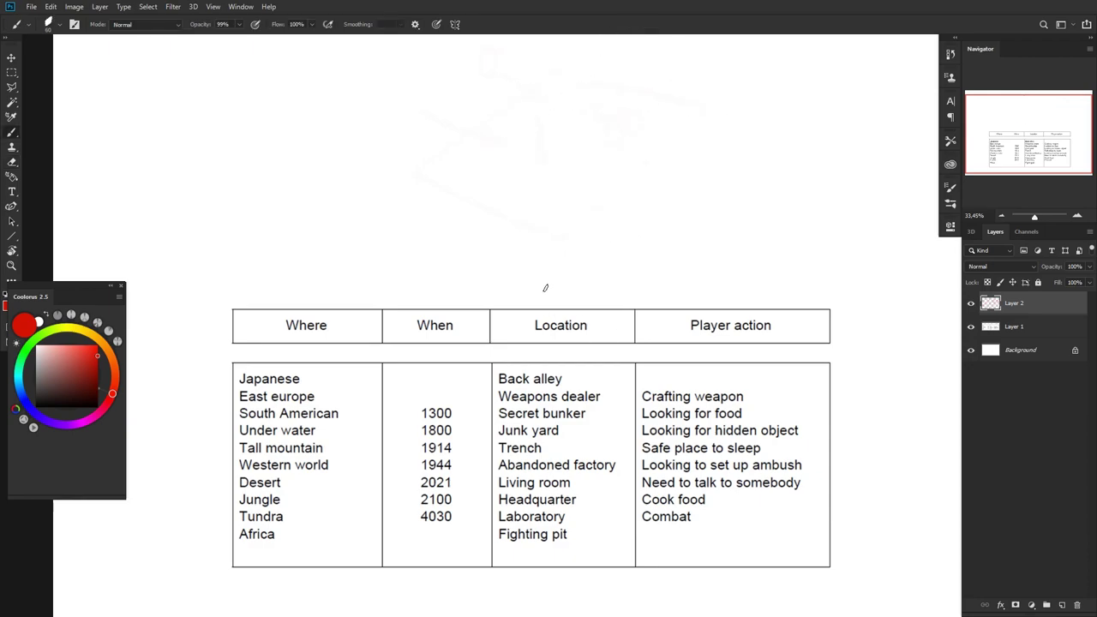
key(e)
mouse_move(533, 177)
mouse_down()
mouse_move(544, 164)
mouse_move(409, 81)
mouse_move(493, 151)
mouse_move(554, 147)
mouse_up()
- Reduce the brush size to 36 and draw a slanted red line upward from the Where heading
key(b)
key(bracketleft)
key(bracketleft)
key(bracketleft)
drag(306, 313, 275, 237)
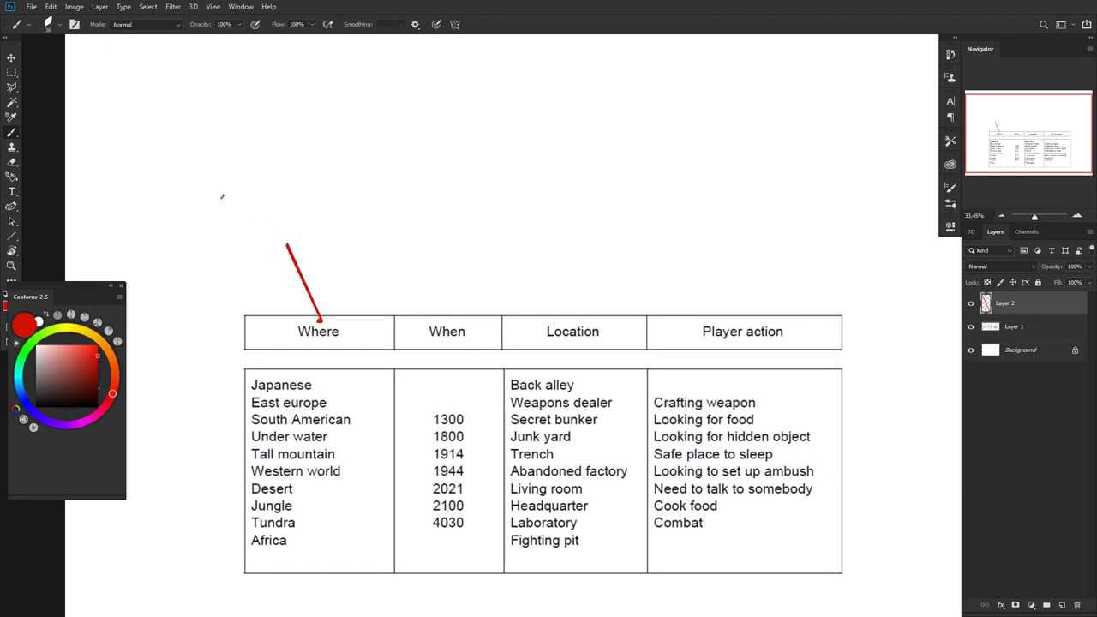
- Sketch a small red torii gate above the Where column, beside the slanted line's upper end
shift+click(226, 198)
key(ctrl+z)
mouse_move(226, 192)
mouse_down()
mouse_move(231, 219)
mouse_move(228, 190)
mouse_move(269, 179)
mouse_move(213, 184)
mouse_move(257, 221)
mouse_move(258, 191)
mouse_move(229, 199)
mouse_up()
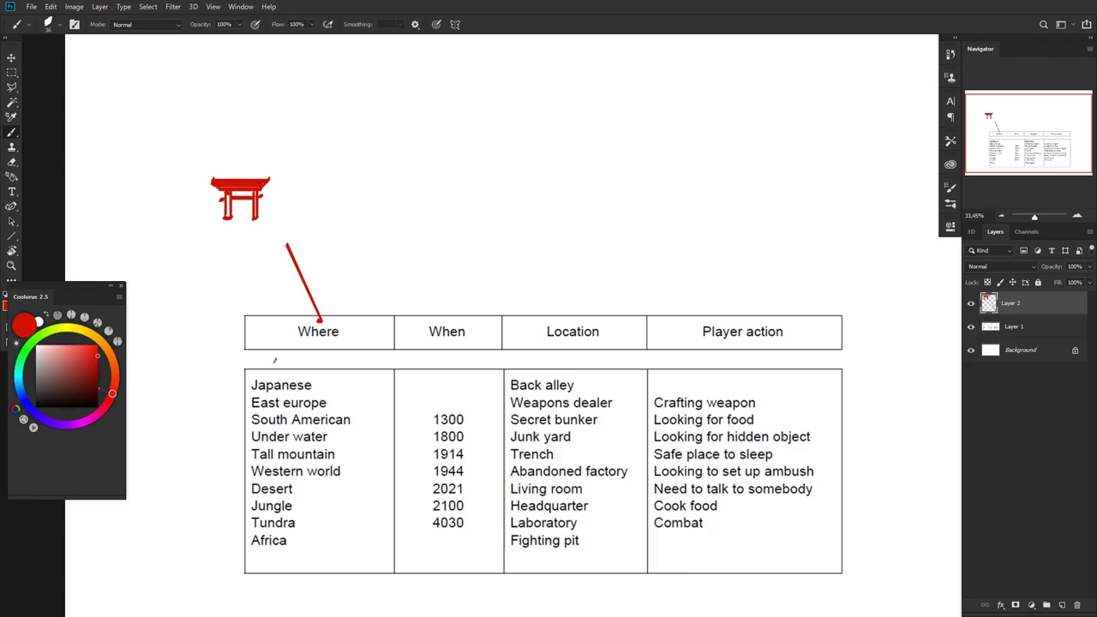
- Draw a vertical red line up from the East europe entry and sketch a boxy block building above it
drag(343, 402, 343, 178)
mouse_move(326, 107)
mouse_down()
mouse_move(323, 170)
mouse_move(343, 161)
mouse_move(344, 100)
mouse_move(326, 89)
mouse_move(318, 108)
mouse_move(307, 151)
mouse_move(325, 169)
mouse_up()
mouse_move(327, 109)
mouse_down()
mouse_move(332, 130)
mouse_move(276, 158)
mouse_move(283, 150)
mouse_up()
key(e)
key(b)
mouse_move(309, 112)
mouse_down()
mouse_move(287, 127)
mouse_move(319, 121)
mouse_move(309, 113)
mouse_move(286, 143)
mouse_move(300, 146)
mouse_up()
mouse_move(300, 130)
mouse_down()
mouse_move(300, 146)
mouse_move(362, 113)
mouse_move(363, 91)
mouse_up()
key(e)
mouse_move(345, 163)
mouse_down()
mouse_move(350, 152)
mouse_move(343, 170)
mouse_move(352, 153)
mouse_move(332, 164)
mouse_up()
key(b)
mouse_move(331, 151)
mouse_down()
mouse_move(348, 137)
mouse_move(365, 156)
mouse_move(357, 170)
mouse_up()
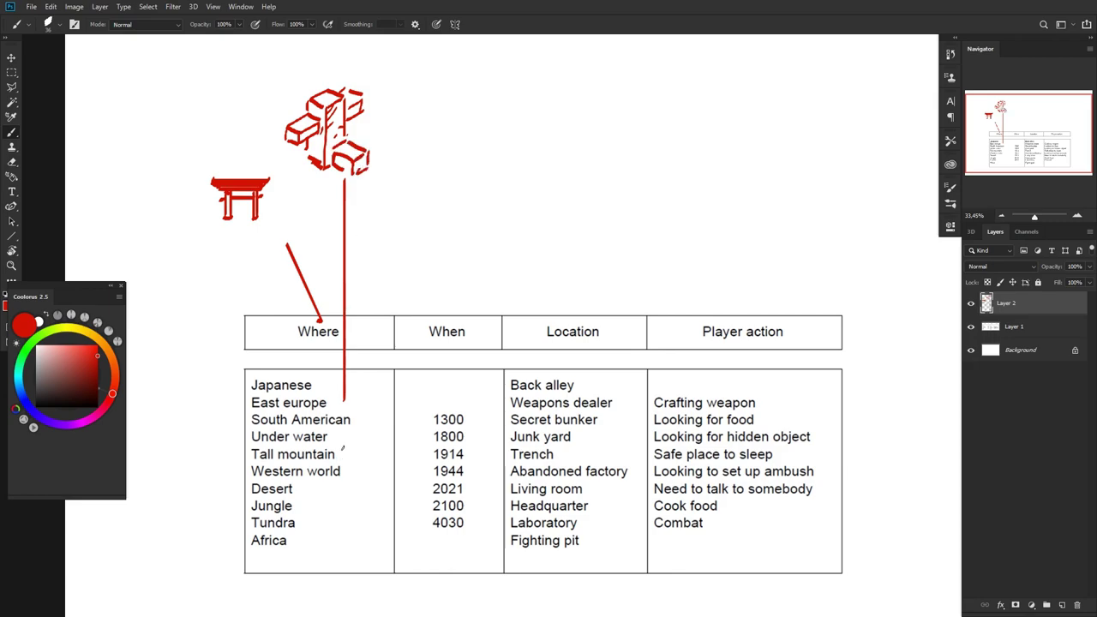
drag(274, 429, 333, 404)
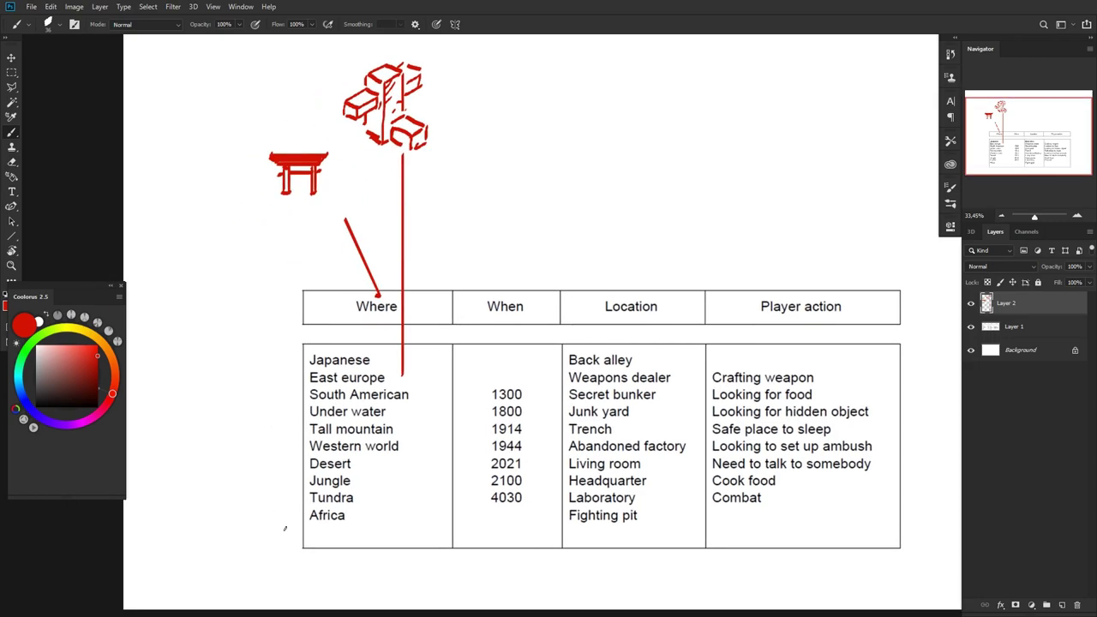
drag(427, 439, 418, 456)
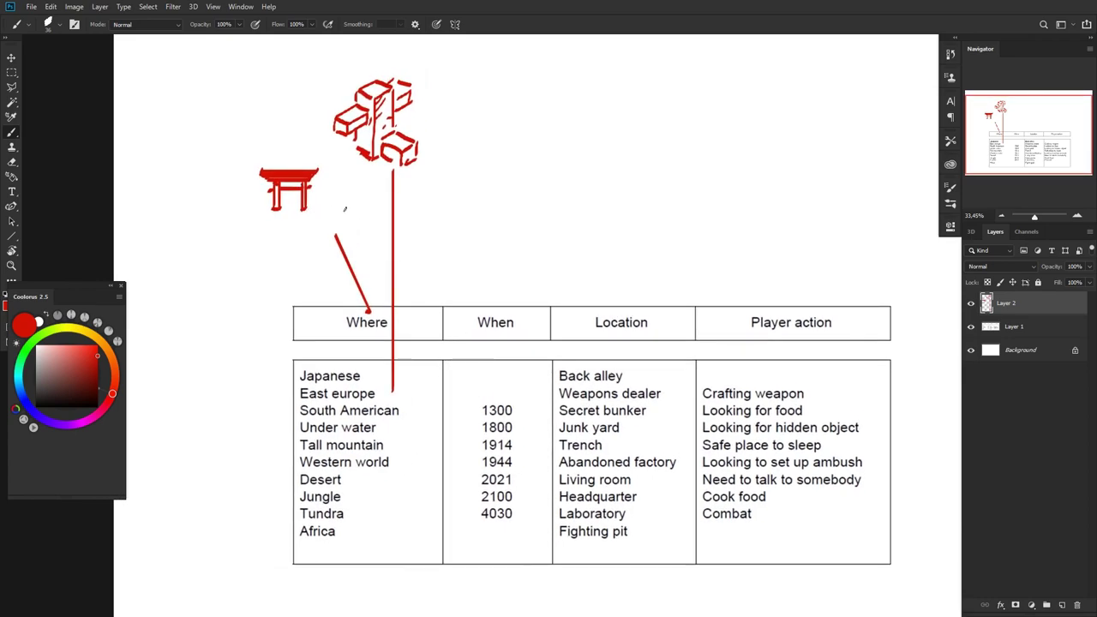
drag(521, 336, 465, 381)
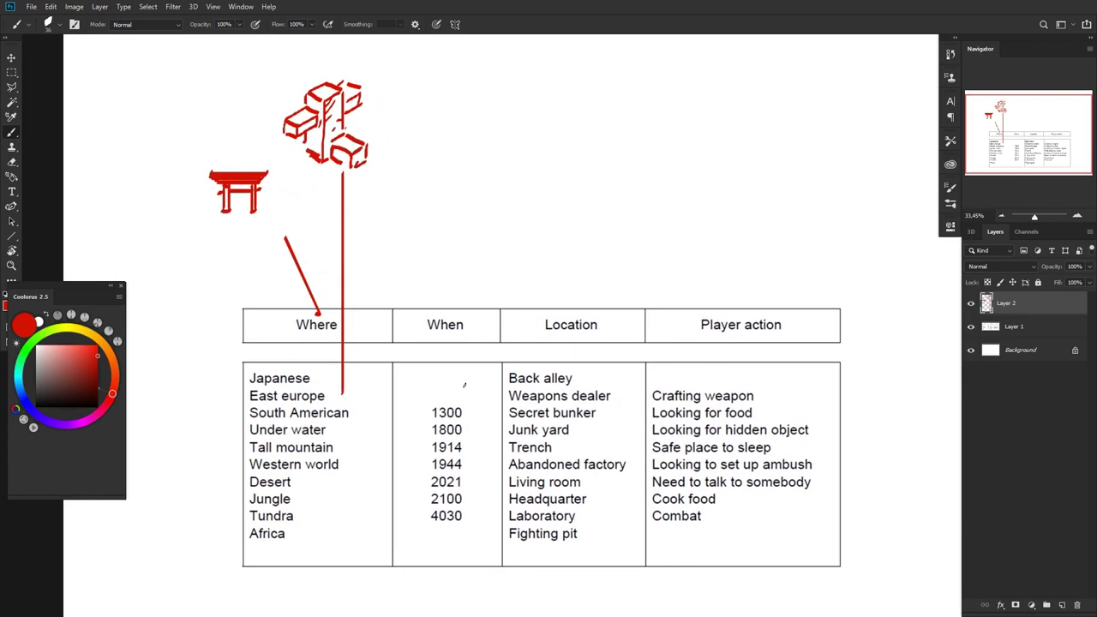
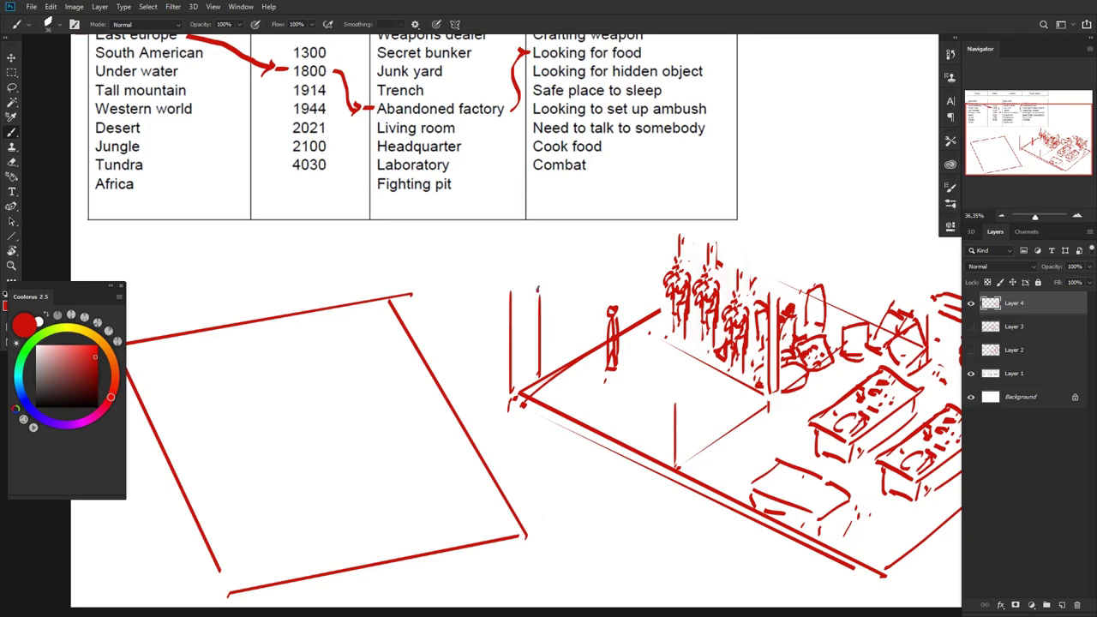
- Complete the doorway frame behind the figure, and scribble debris and a small hatched patch on the floor beside the long tables
mouse_move(687, 333)
mouse_down()
mouse_move(662, 341)
mouse_move(665, 350)
mouse_move(696, 348)
mouse_up()
drag(617, 252, 614, 290)
drag(818, 371, 728, 348)
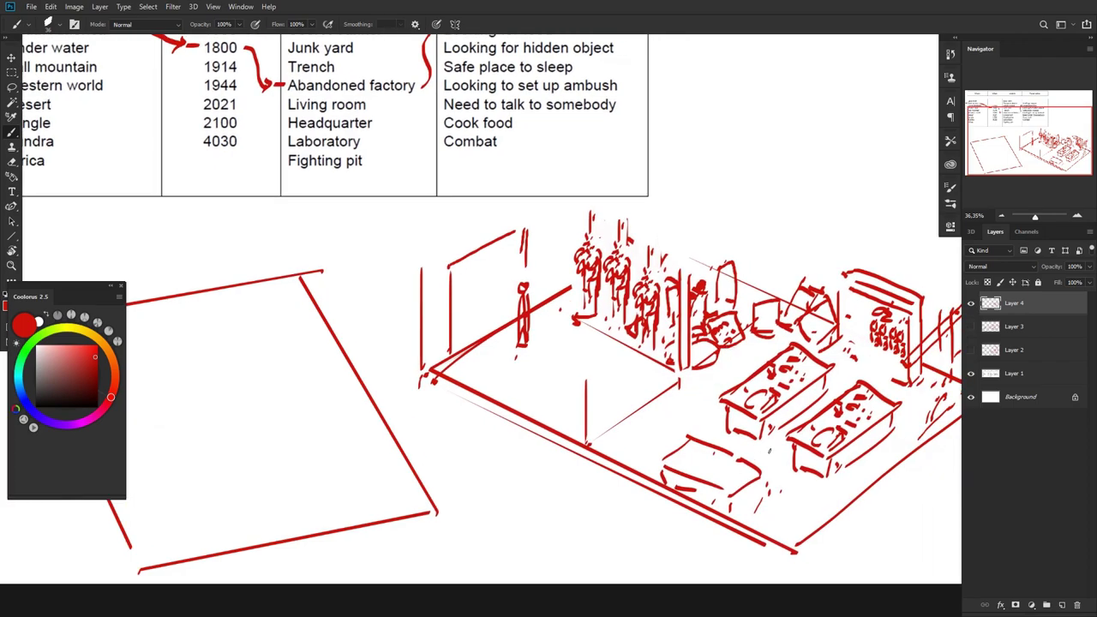
drag(688, 412, 712, 411)
mouse_move(684, 425)
mouse_down()
mouse_move(717, 424)
mouse_move(634, 446)
mouse_move(658, 437)
mouse_up()
drag(658, 422, 672, 423)
mouse_move(657, 411)
mouse_down()
mouse_move(716, 415)
mouse_move(715, 384)
mouse_move(749, 368)
mouse_up()
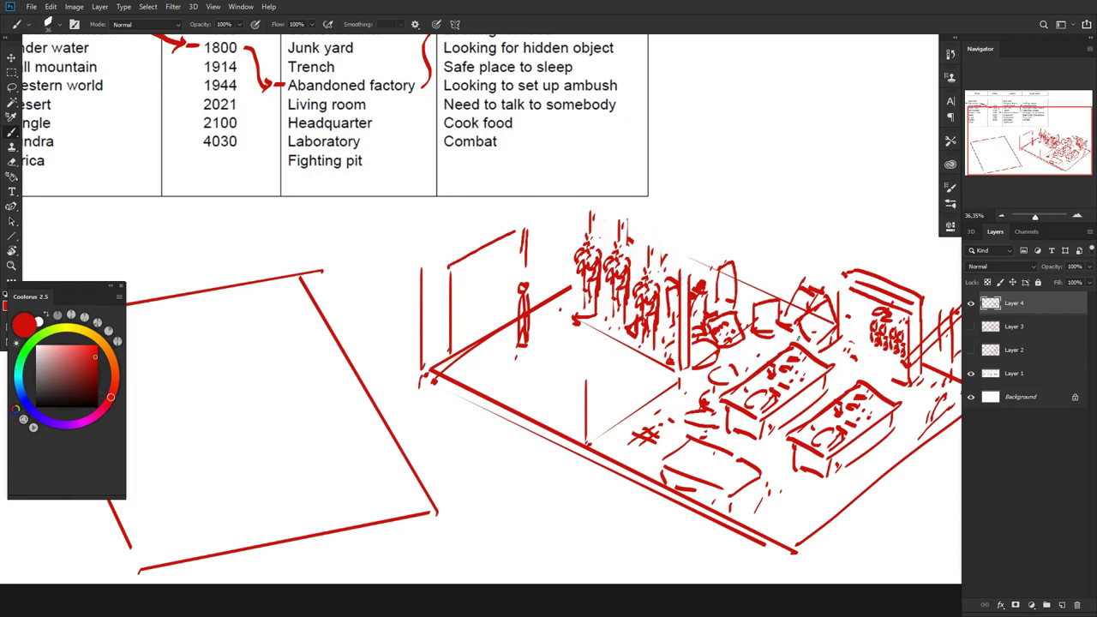
mouse_move(871, 372)
mouse_down()
mouse_move(847, 351)
mouse_move(887, 370)
mouse_up()
key(ctrl+z)
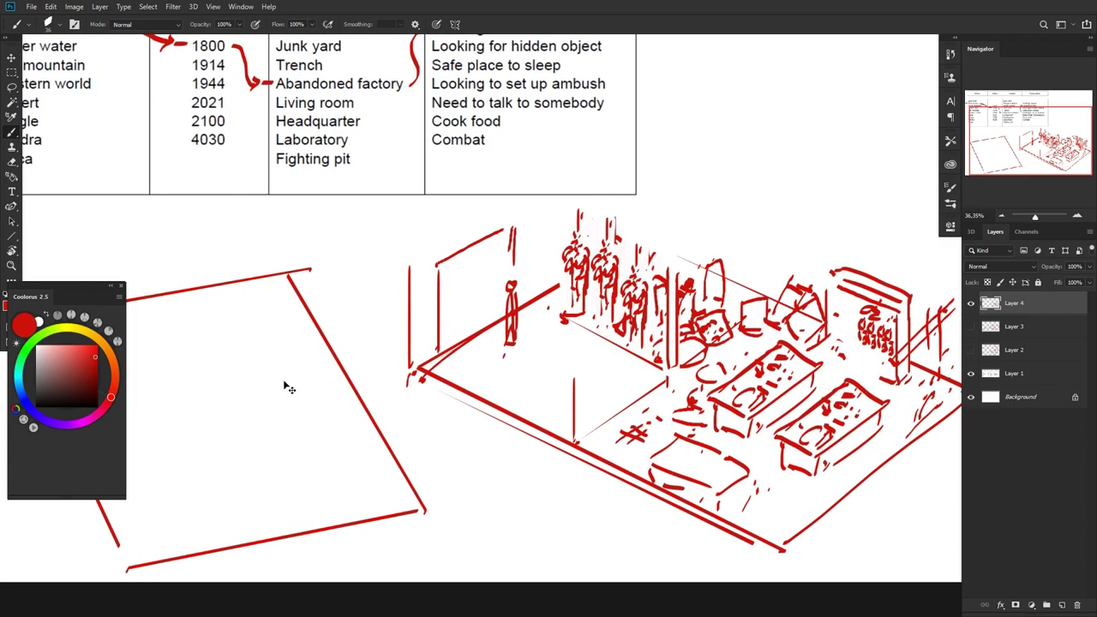
- Switch the brush to blue and draw a winding route arrow from the figure past the tables, plus two shorter curved arrows
click(32, 388)
mouse_move(480, 353)
mouse_down()
mouse_move(576, 438)
mouse_move(697, 418)
mouse_move(763, 362)
mouse_move(844, 359)
mouse_up()
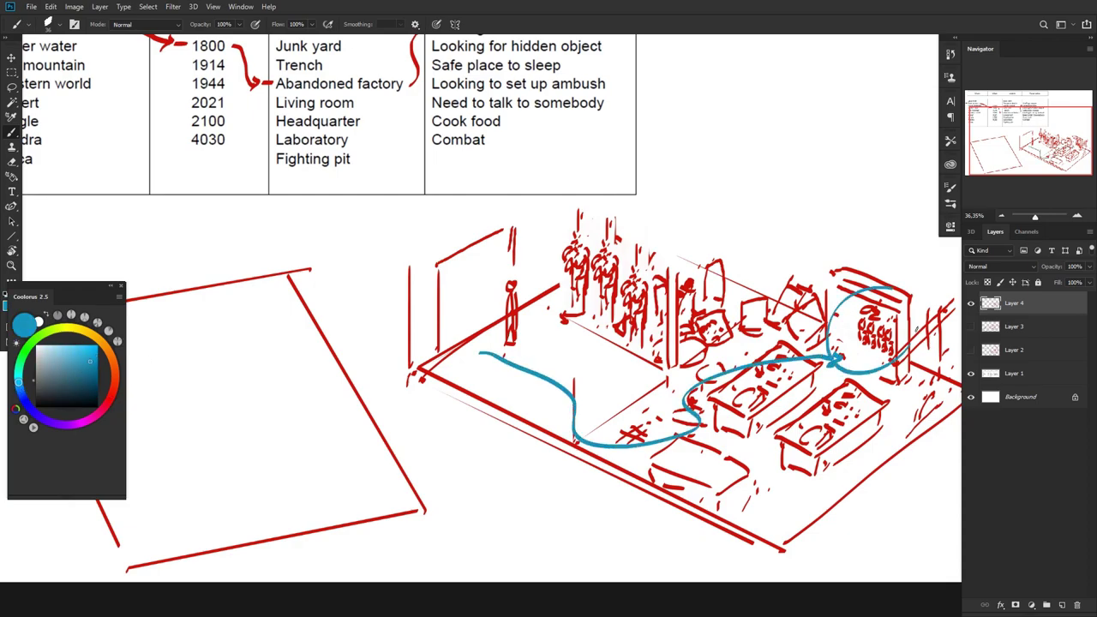
drag(696, 306, 762, 343)
drag(883, 401, 830, 468)
drag(829, 470, 842, 467)
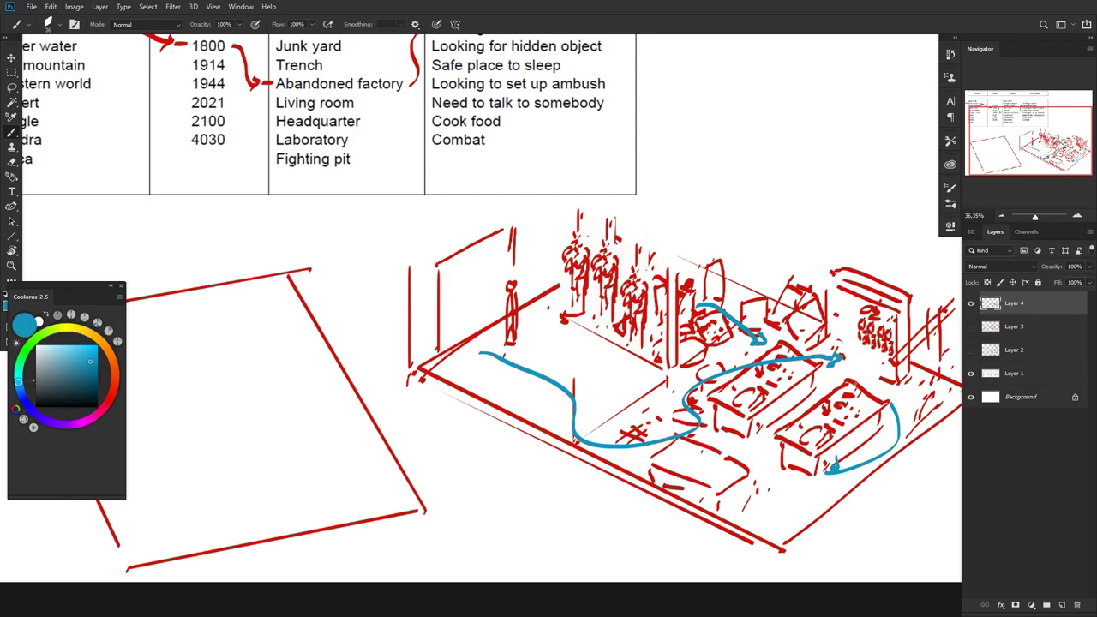
- Switch the brush back to red and sketch a small desk with a box on top and a stool on the empty floor
alt+click(688, 284)
key(ctrl+space)
drag(684, 316, 614, 347)
drag(613, 347, 658, 330)
key(space)
drag(425, 360, 500, 338)
key(ctrl+space)
drag(398, 388, 480, 377)
key(space)
drag(423, 350, 430, 566)
drag(427, 480, 478, 221)
key(ctrl+space)
mouse_move(445, 357)
mouse_down()
mouse_move(602, 369)
mouse_move(573, 342)
mouse_move(565, 388)
mouse_move(602, 388)
mouse_up()
key(space)
mouse_move(600, 370)
mouse_down()
mouse_move(600, 390)
mouse_move(600, 377)
mouse_up()
mouse_move(562, 369)
mouse_down()
mouse_move(564, 389)
mouse_move(593, 378)
mouse_move(600, 399)
mouse_move(609, 375)
mouse_move(581, 427)
mouse_move(615, 415)
mouse_move(596, 420)
mouse_move(614, 397)
mouse_move(586, 402)
mouse_move(595, 418)
mouse_up()
mouse_move(606, 402)
mouse_down()
mouse_move(607, 417)
mouse_move(571, 403)
mouse_move(576, 425)
mouse_move(574, 413)
mouse_up()
mouse_move(530, 384)
mouse_down()
mouse_move(548, 381)
mouse_move(530, 413)
mouse_up()
mouse_move(530, 411)
mouse_down()
mouse_move(553, 381)
mouse_move(535, 429)
mouse_up()
drag(557, 418, 556, 430)
- Block in the room's walls with vertical corner lines and thin sloping top edges above the back and side of the floor
drag(251, 205, 252, 134)
click(262, 92)
click(254, 87)
drag(265, 86, 564, 38)
drag(559, 151, 561, 24)
scroll(563, 43, up, 1)
drag(712, 341, 569, 83)
mouse_move(712, 349)
mouse_down()
mouse_move(708, 441)
mouse_move(707, 340)
mouse_up()
click(719, 349)
- Draw vertical posts and a slanted beam along the room's back wall
drag(285, 235, 285, 154)
mouse_move(285, 143)
mouse_down()
mouse_move(339, 128)
mouse_move(384, 163)
mouse_move(383, 218)
mouse_up()
click(369, 206)
mouse_move(318, 232)
mouse_down()
mouse_move(326, 194)
mouse_move(326, 241)
mouse_up()
drag(315, 174, 325, 166)
- Sketch an open crate with a smaller box beside it in the middle of the room's floor
mouse_move(443, 346)
mouse_down()
mouse_move(420, 367)
mouse_move(449, 379)
mouse_move(470, 361)
mouse_up()
mouse_move(468, 360)
mouse_down()
mouse_move(444, 344)
mouse_move(421, 391)
mouse_move(446, 403)
mouse_up()
mouse_move(447, 406)
mouse_down()
mouse_move(469, 384)
mouse_move(469, 363)
mouse_move(395, 385)
mouse_up()
mouse_move(395, 386)
mouse_down()
mouse_move(397, 411)
mouse_move(425, 401)
mouse_up()
drag(422, 379, 433, 409)
drag(425, 386, 431, 407)
drag(429, 367, 450, 352)
mouse_move(447, 369)
mouse_down()
mouse_move(455, 360)
mouse_move(445, 373)
mouse_up()
click(422, 233)
- Sketch a standing figure in the opening at the far end of the back wall
drag(316, 181, 328, 181)
mouse_move(319, 187)
mouse_down()
mouse_move(332, 183)
mouse_move(330, 227)
mouse_up()
mouse_move(322, 208)
mouse_down()
mouse_move(331, 211)
mouse_move(324, 197)
mouse_up()
mouse_move(398, 124)
mouse_down()
mouse_move(399, 267)
mouse_move(417, 189)
mouse_move(433, 307)
mouse_move(585, 292)
mouse_move(572, 300)
mouse_move(588, 252)
mouse_up()
click(391, 207)
click(428, 315)
- Draw a staircase in the room's back corner with horizontal steps between two vertical sides
mouse_move(539, 244)
mouse_down()
mouse_move(579, 234)
mouse_move(575, 222)
mouse_up()
drag(540, 218, 584, 208)
drag(557, 201, 586, 194)
drag(530, 159, 538, 291)
drag(590, 168, 599, 275)
- Sketch a second small figure behind a low block beside the staircase
mouse_move(514, 247)
mouse_down()
mouse_move(519, 225)
mouse_move(527, 259)
mouse_move(483, 283)
mouse_up()
drag(491, 287, 524, 289)
drag(514, 211, 518, 253)
click(526, 227)
- Draw a row of boxy shelves along the floor edge opposite the staircase, with a few small debris marks
click(390, 372)
drag(315, 343, 346, 347)
mouse_move(353, 349)
mouse_down()
mouse_move(356, 391)
mouse_move(353, 382)
mouse_move(385, 444)
mouse_up()
drag(394, 459, 399, 490)
drag(398, 459, 406, 456)
drag(338, 385, 336, 415)
drag(331, 352, 333, 363)
drag(310, 322, 350, 318)
mouse_move(346, 319)
mouse_down()
mouse_move(348, 351)
mouse_move(354, 333)
mouse_up()
drag(396, 312, 394, 319)
- Draw vertical doorway posts in the side wall between the two room sketches
drag(644, 342, 637, 254)
mouse_move(655, 254)
mouse_down()
mouse_move(687, 329)
mouse_move(686, 374)
mouse_up()
drag(672, 388, 673, 399)
drag(657, 342, 661, 353)
scroll(560, 365, down, 4)
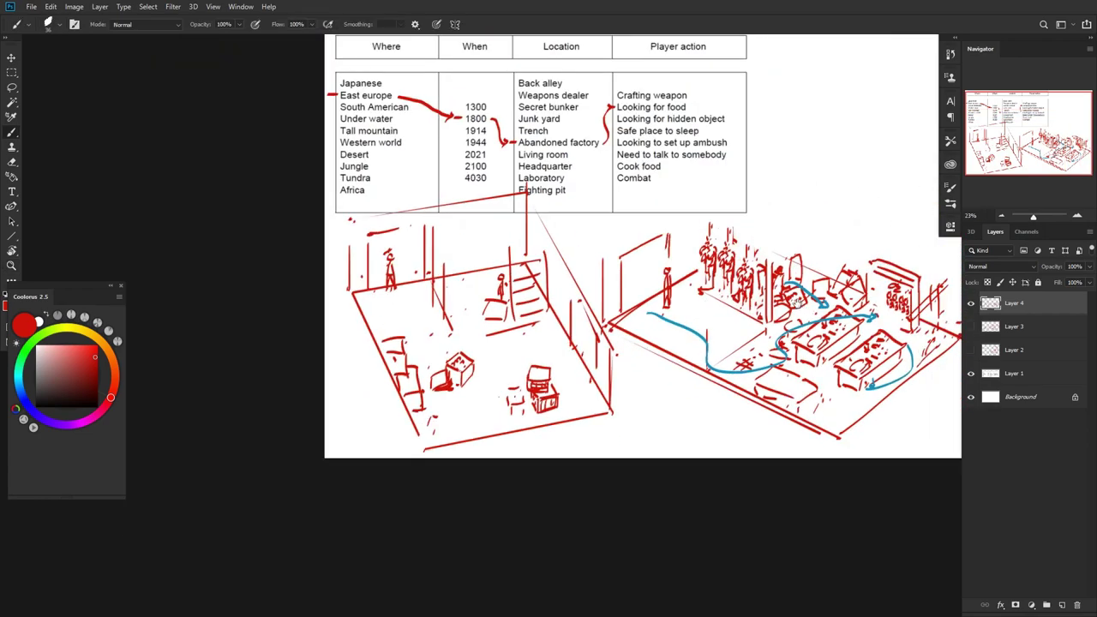
- Draw a tall narrow pillar in the blank area beside the Player action column, with a row of small rivets and a top line
drag(797, 302, 766, 326)
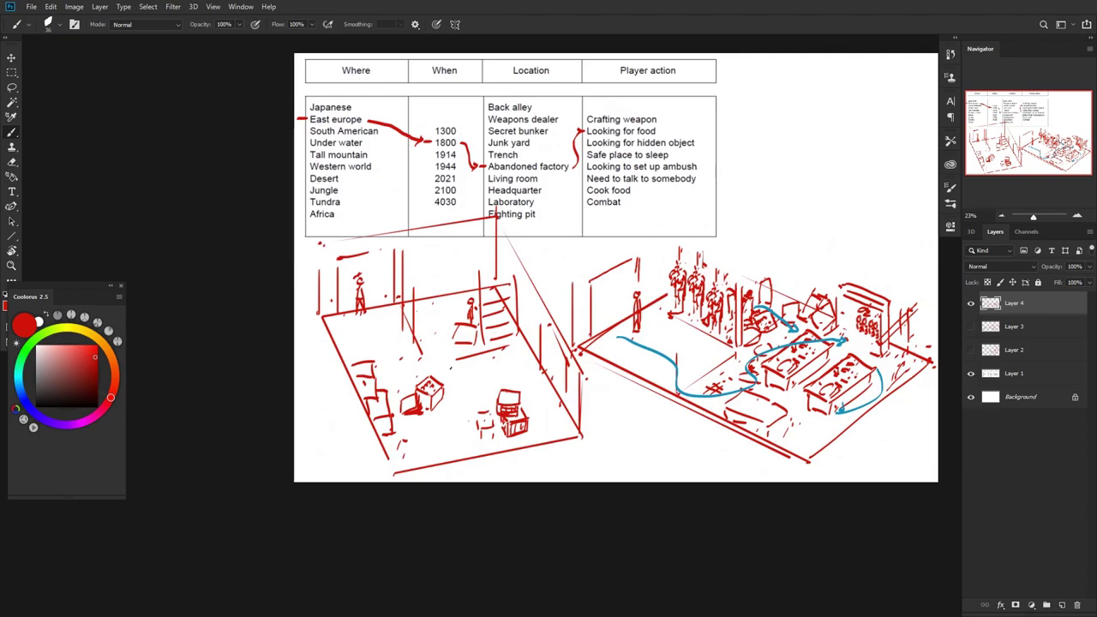
drag(560, 268, 544, 281)
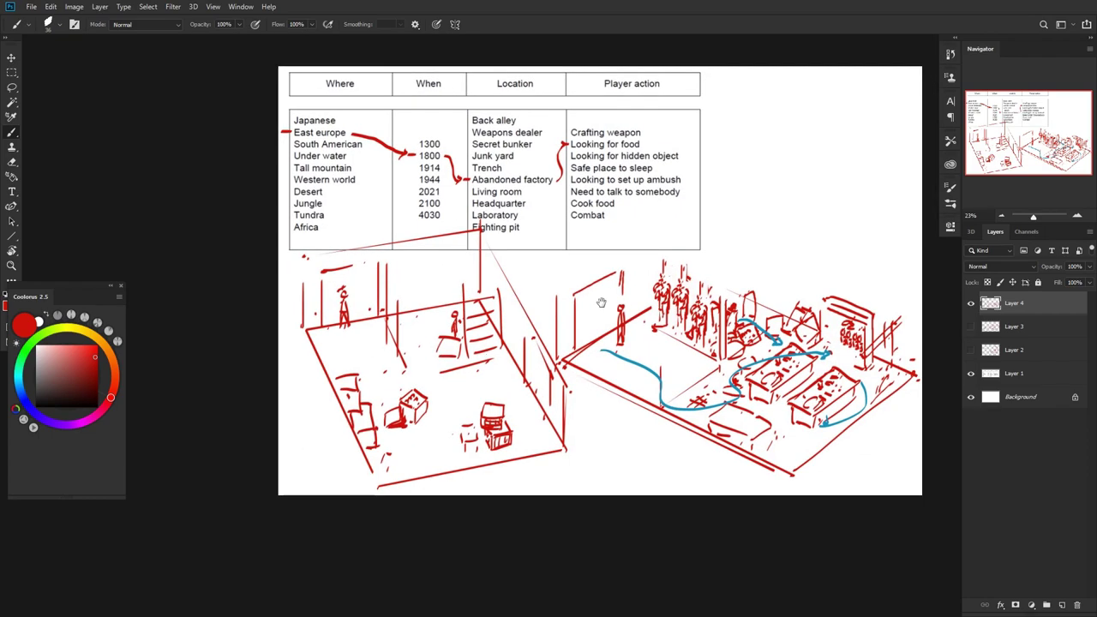
scroll(601, 303, up, 1)
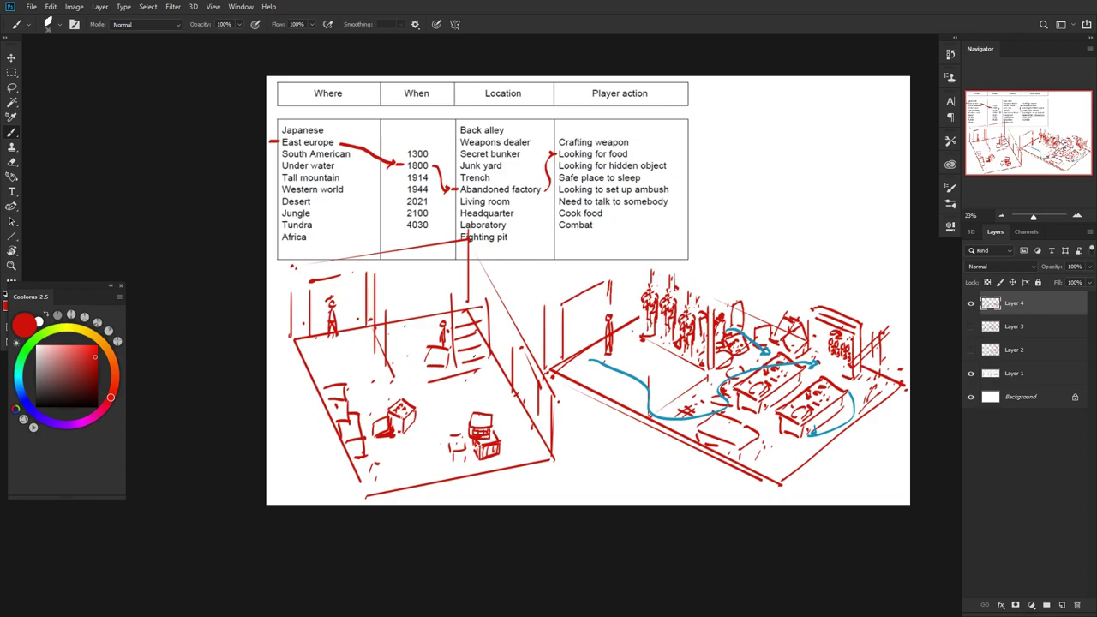
drag(391, 300, 399, 294)
mouse_move(752, 266)
mouse_down()
mouse_move(753, 126)
mouse_move(773, 126)
mouse_up()
key(ctrl+space)
drag(778, 139, 814, 131)
drag(721, 223, 724, 226)
drag(721, 208, 722, 197)
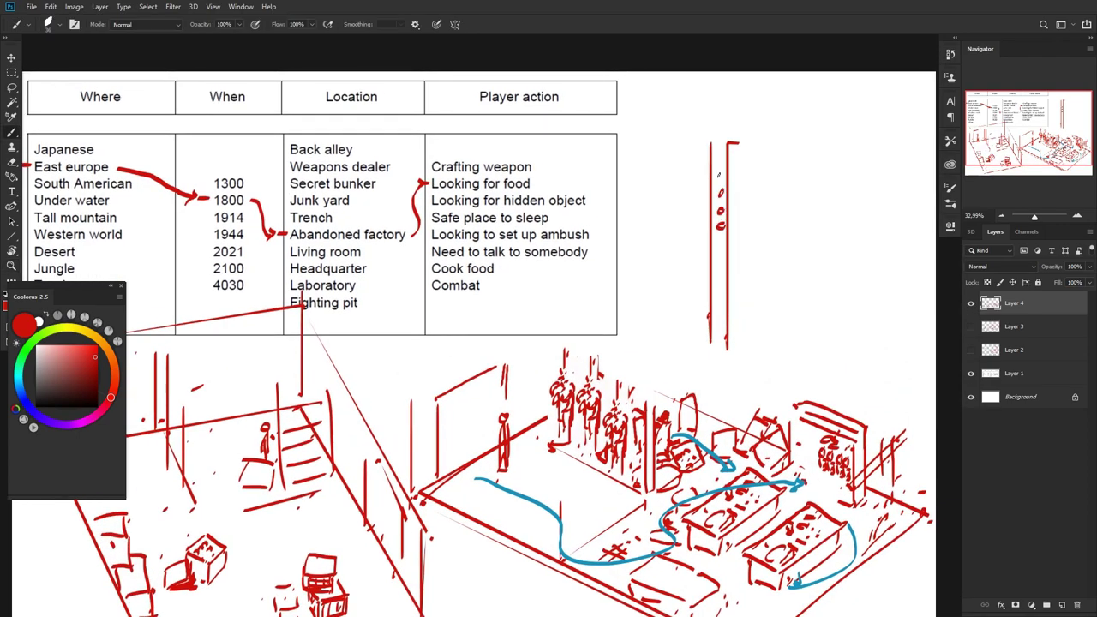
drag(721, 246, 725, 251)
key(e)
key(b)
mouse_move(735, 146)
mouse_down()
mouse_move(730, 196)
mouse_move(775, 138)
mouse_up()
- Try out several curved bracket strokes from the pillar's shaft up to its top, undoing each one
drag(723, 179, 765, 127)
key(ctrl+z)
key(ctrl+z)
drag(728, 201, 764, 153)
key(ctrl+z)
drag(727, 204, 771, 139)
key(ctrl+z)
key(ctrl+z)
key(ctrl+z)
drag(738, 184, 785, 129)
key(ctrl+z)
- Draw a curved bracket with a curl at its base beneath the pillar's top, and add a flat cap line
mouse_move(738, 184)
mouse_down()
mouse_move(781, 134)
mouse_move(729, 180)
mouse_move(729, 202)
mouse_up()
drag(729, 182, 738, 185)
drag(750, 167, 756, 172)
drag(769, 151, 782, 130)
drag(718, 131, 785, 121)
drag(725, 162, 723, 176)
mouse_move(715, 139)
mouse_down()
mouse_move(706, 130)
mouse_move(708, 142)
mouse_up()
- Add an extra vertical line along the pillar's shaft and a second curve with small details on its bracket
drag(811, 195, 716, 252)
drag(481, 366, 536, 332)
mouse_move(462, 235)
mouse_down()
mouse_move(398, 211)
mouse_move(486, 487)
mouse_up()
key(ctrl+z)
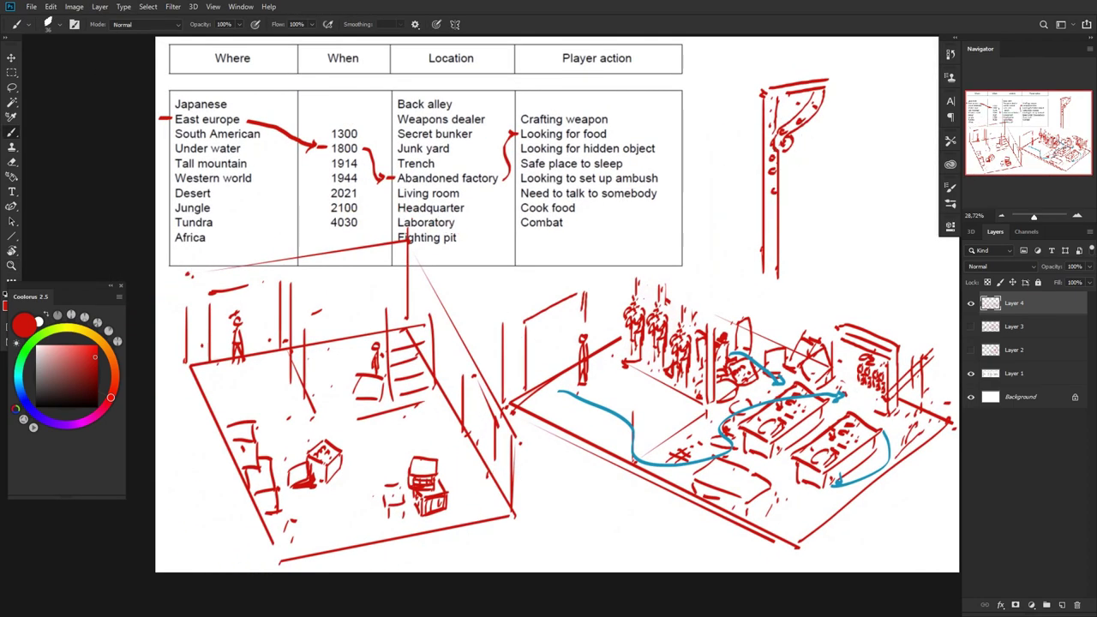
drag(781, 156, 784, 280)
drag(785, 153, 777, 174)
mouse_move(780, 122)
mouse_down()
mouse_move(784, 97)
mouse_move(777, 131)
mouse_move(834, 94)
mouse_move(809, 131)
mouse_up()
drag(808, 137, 812, 142)
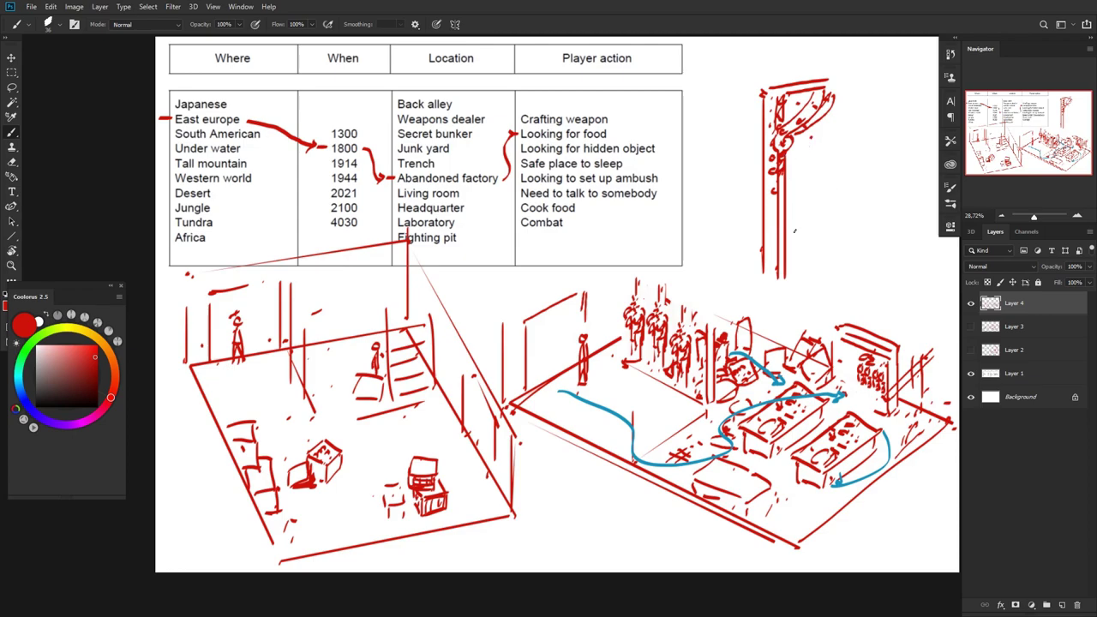
drag(411, 428, 451, 413)
key(z)
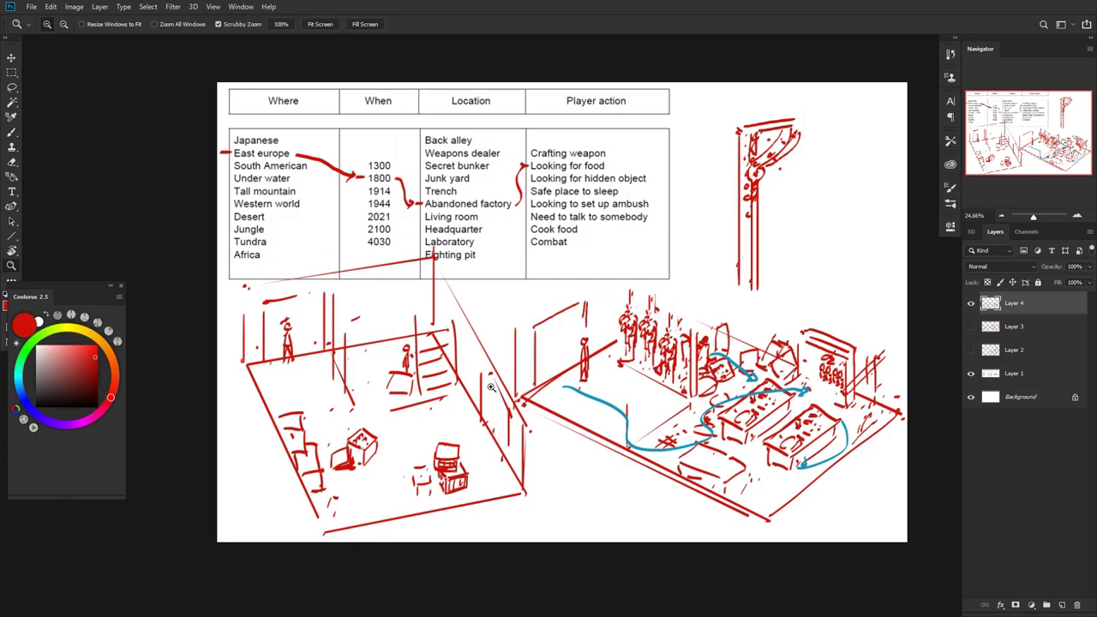